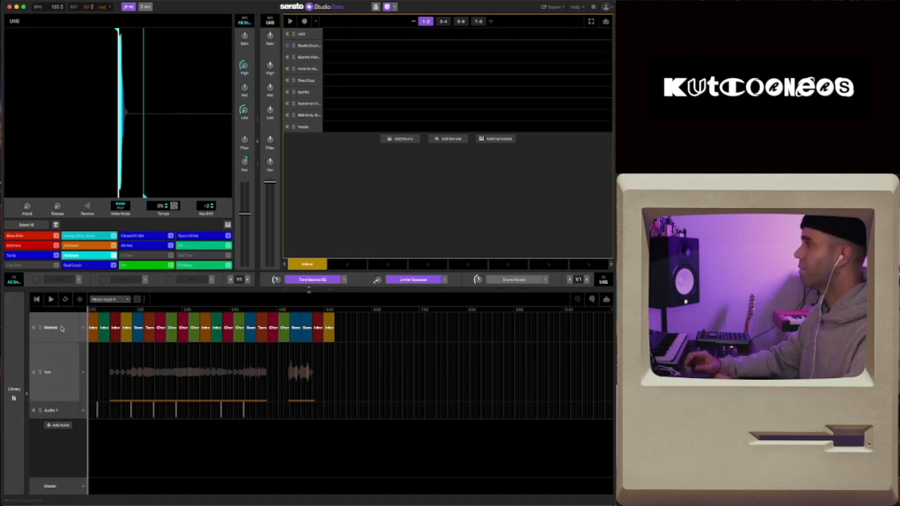
Step: Open the Vox track's sample, display the library in place of the song timeline, and return to the scene
click(50, 376)
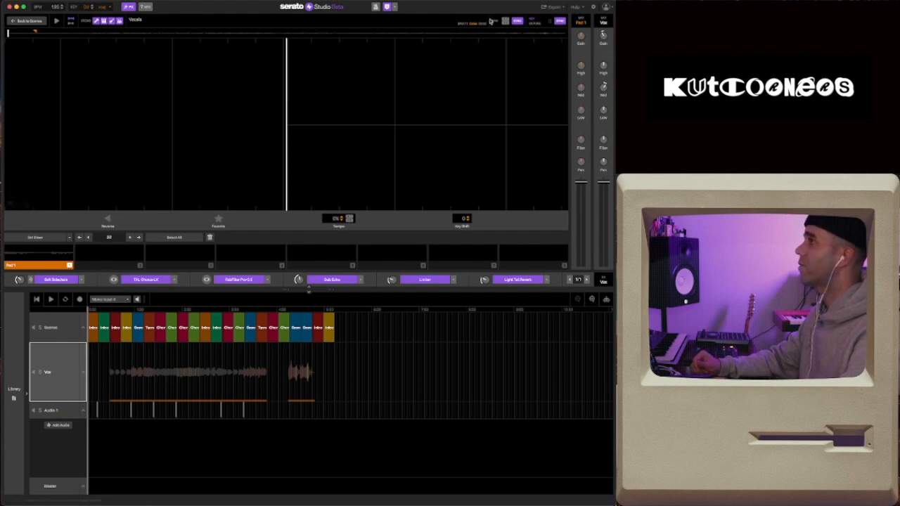
click(21, 444)
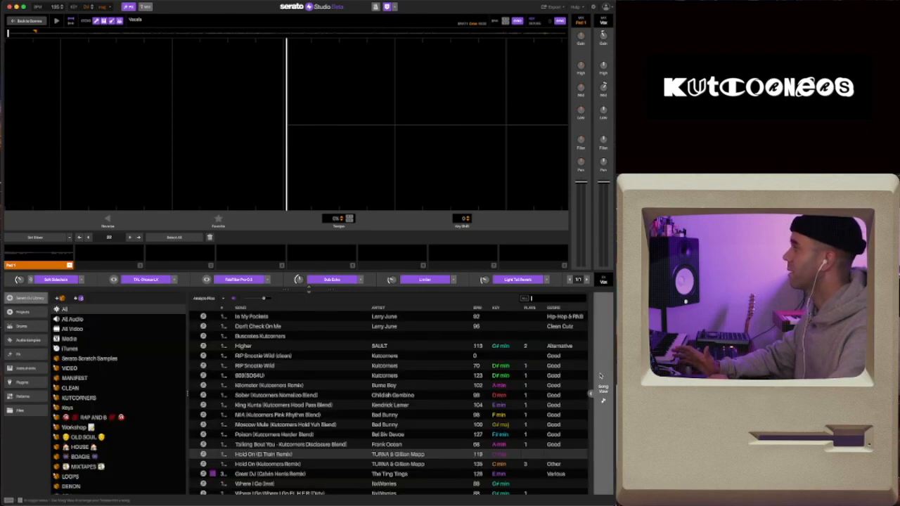
click(33, 21)
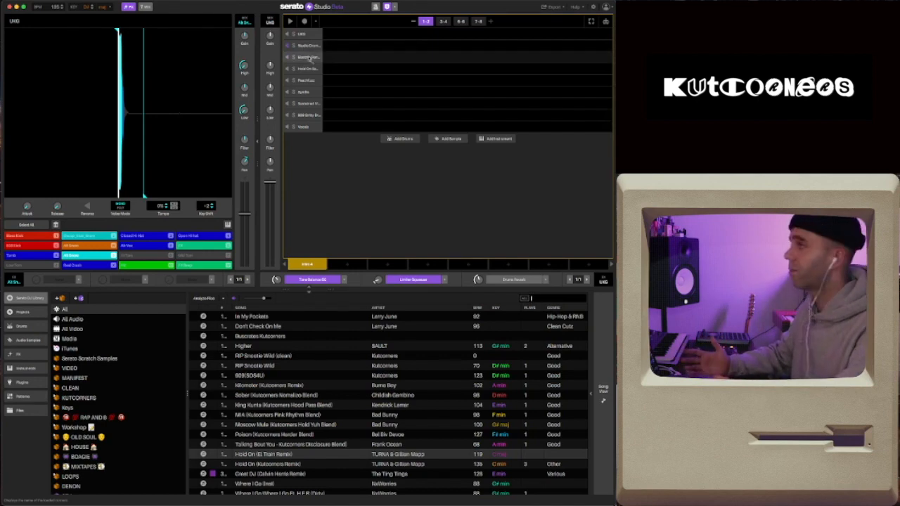
Step: Audition the Hold On Sample deck and the first pad of the Electric Piano Parts deck
click(302, 68)
click(10, 21)
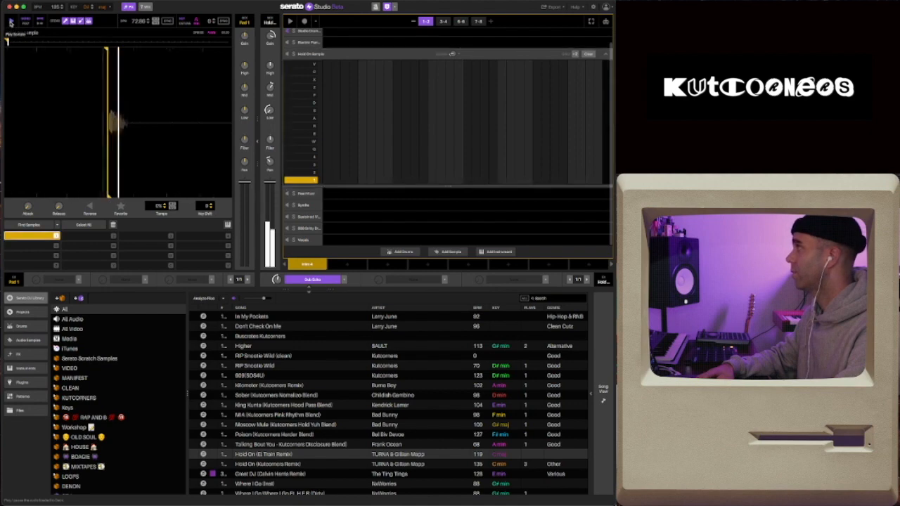
click(313, 43)
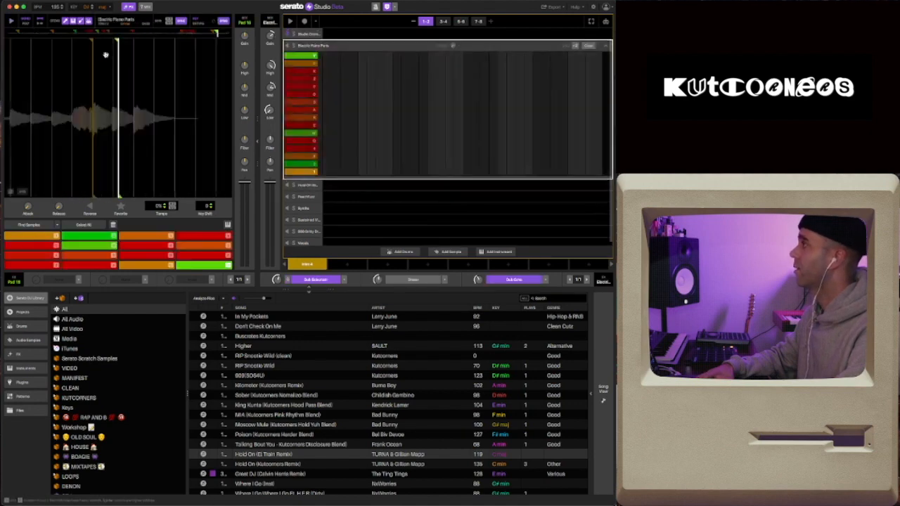
click(39, 238)
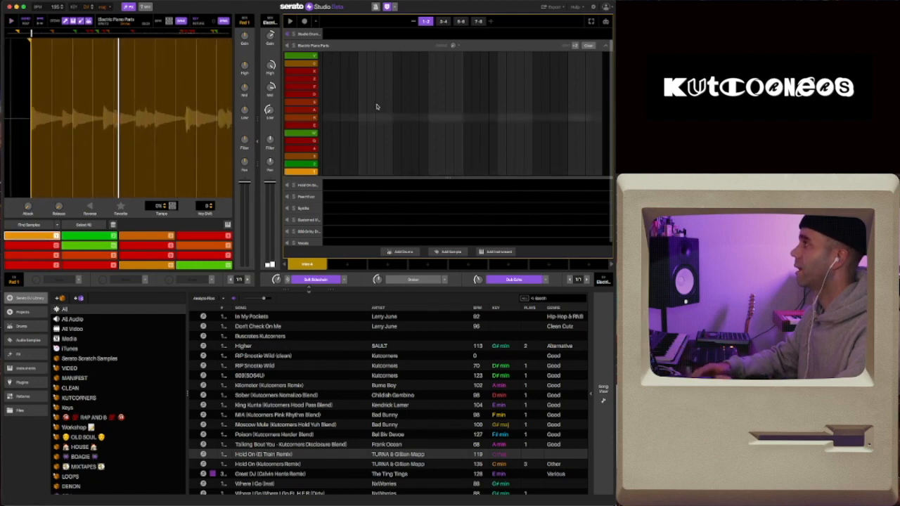
Step: Look at the Hold On Sample deck again and audition the sample in the Synths deck
click(307, 185)
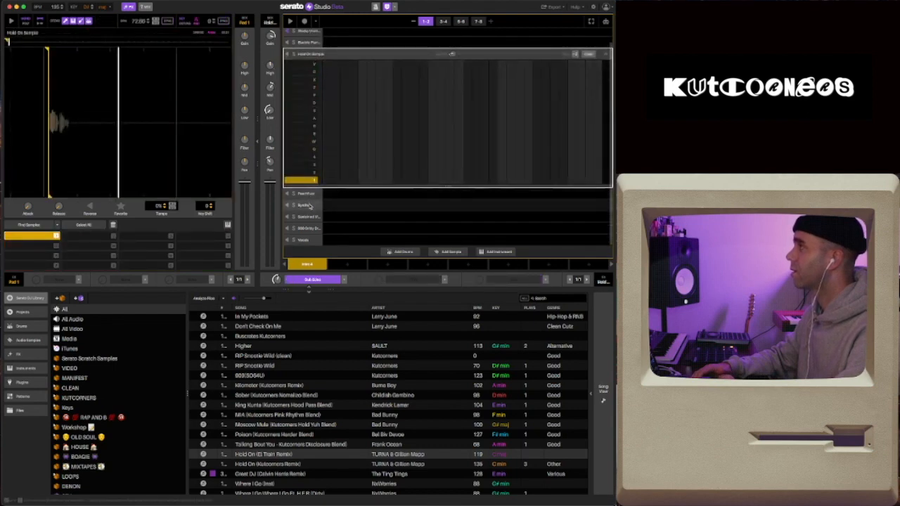
click(304, 205)
click(12, 22)
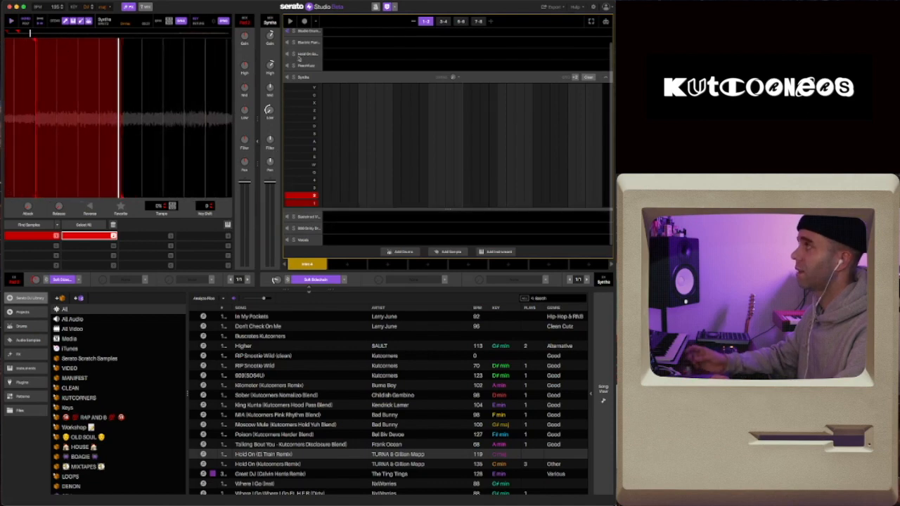
Step: Examine the drum patterns of the Studio Drum Kit and UKG decks
scroll(314, 59, up, 2)
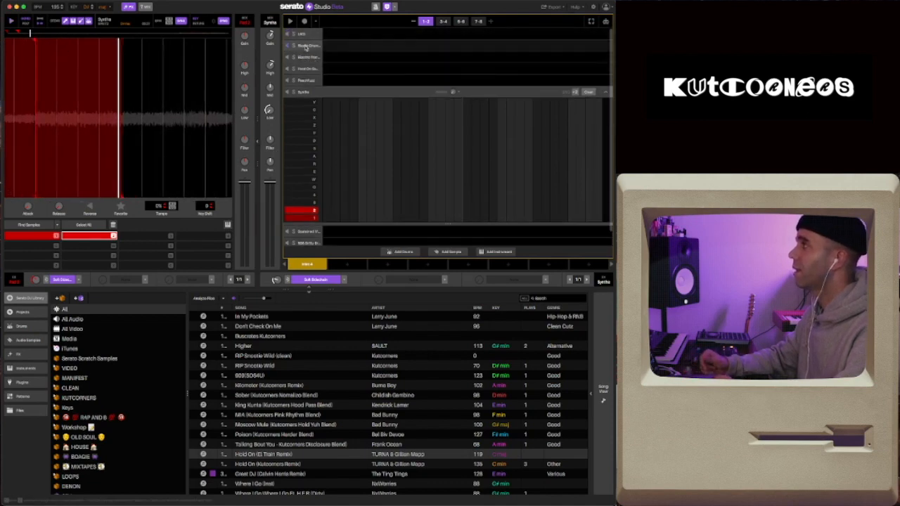
click(305, 47)
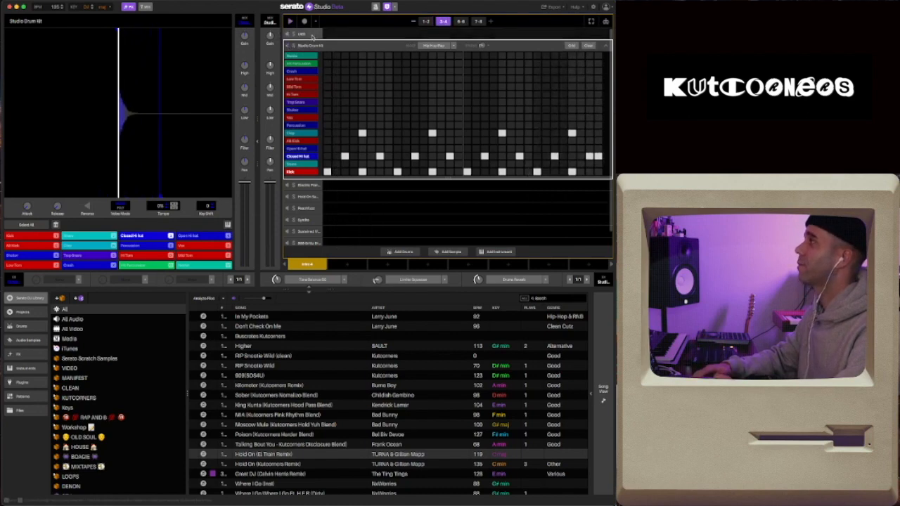
click(313, 34)
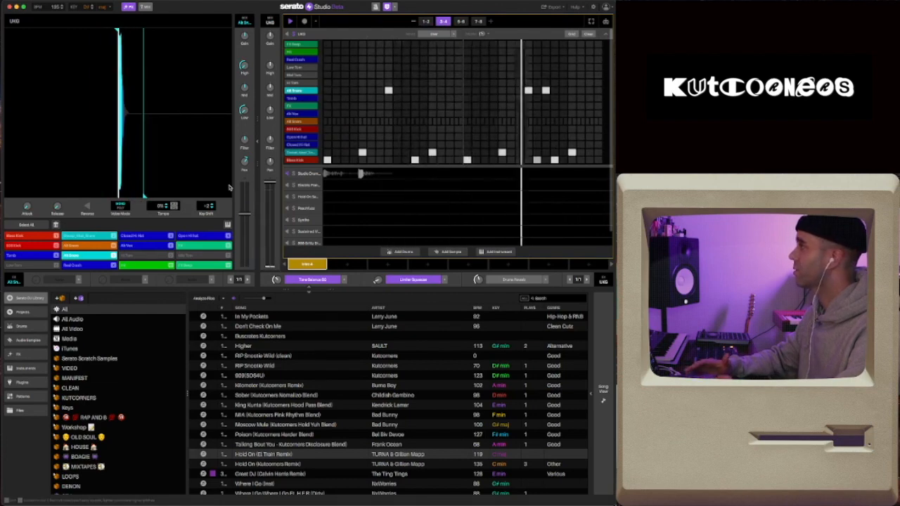
click(305, 46)
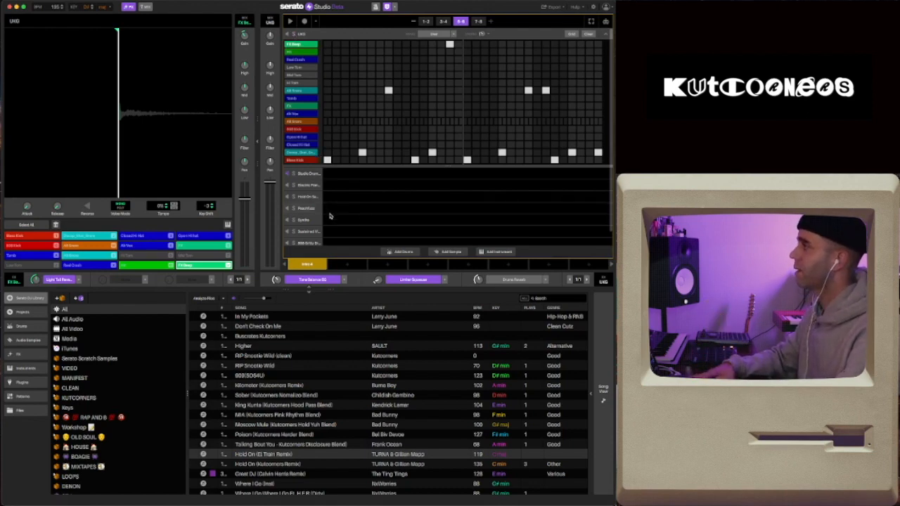
Step: Open the Vocals deck and listen to its pattern
scroll(313, 232, down, 2)
click(309, 243)
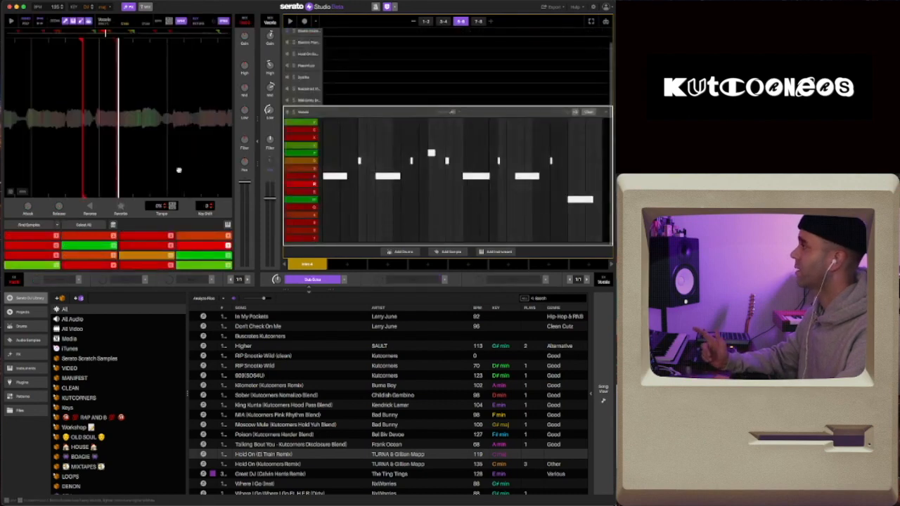
key(space)
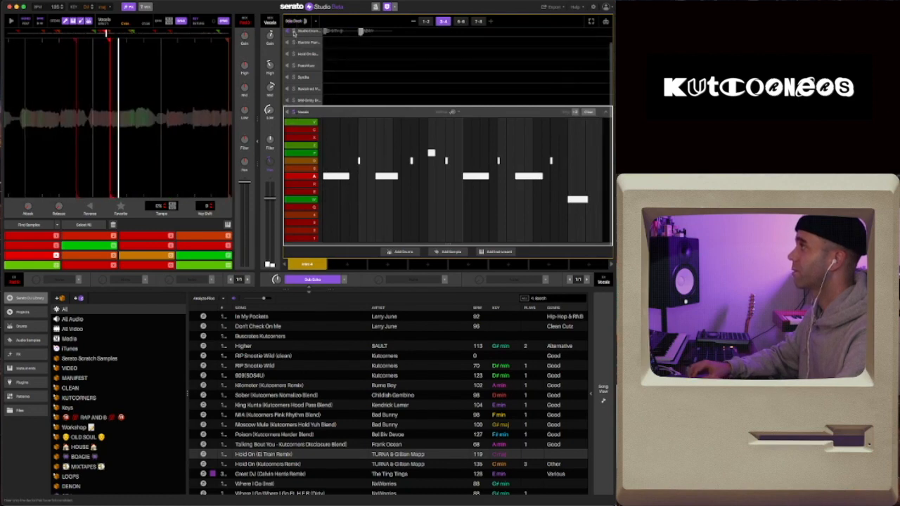
click(294, 32)
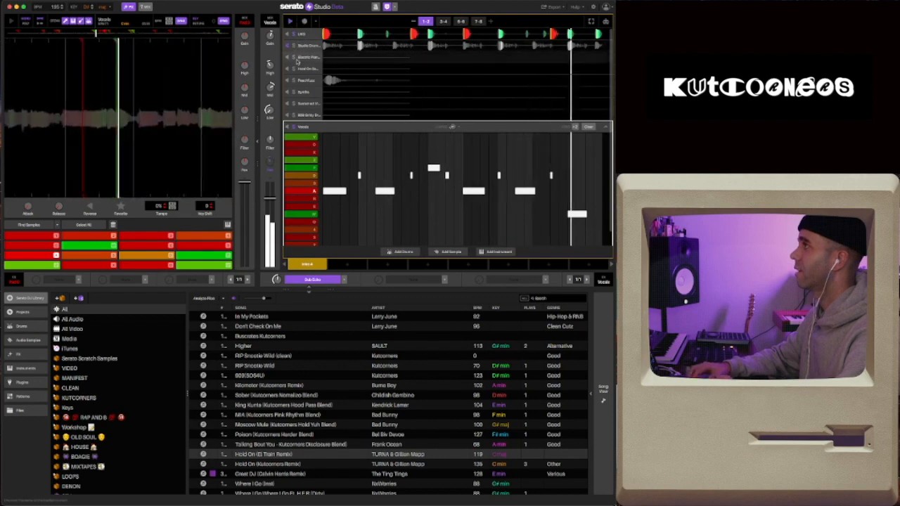
Step: Examine the PeachFuzz note pattern of the Intro 2 scene in the widened sequencer and collapse it again
click(305, 59)
click(305, 80)
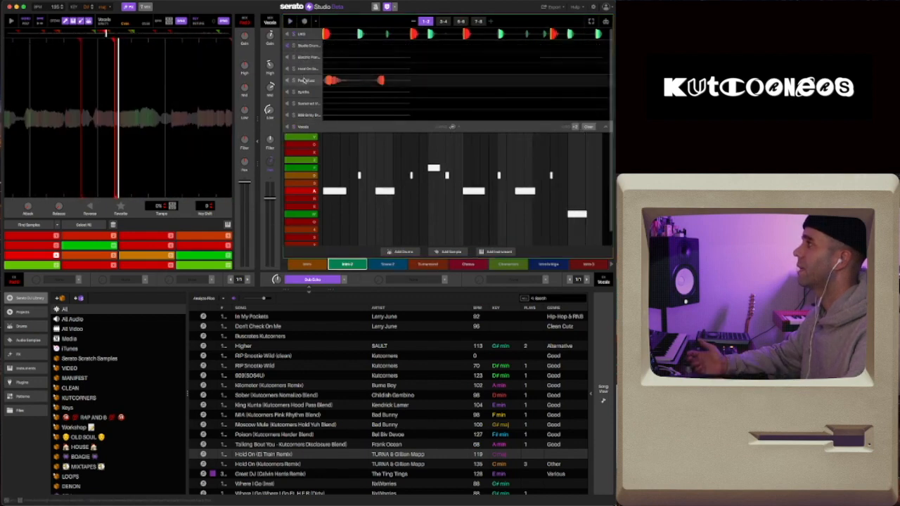
double_click(305, 80)
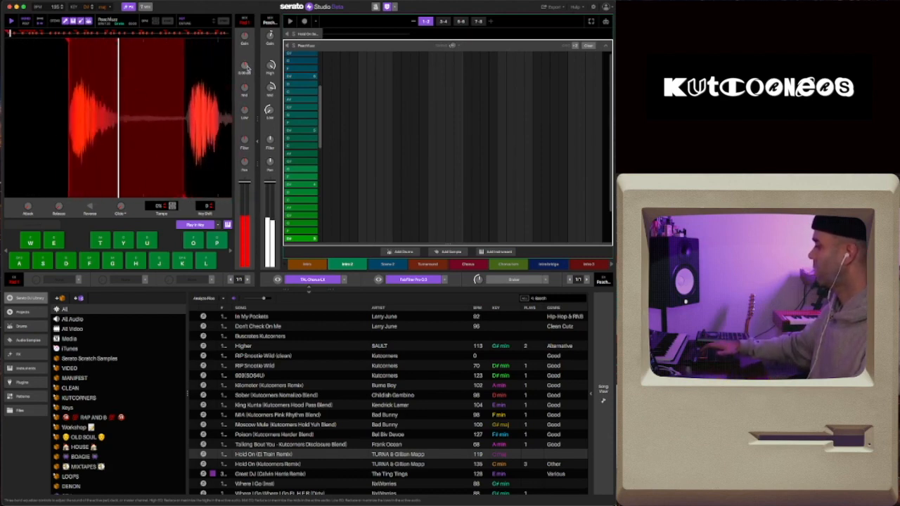
scroll(366, 118, up, 10)
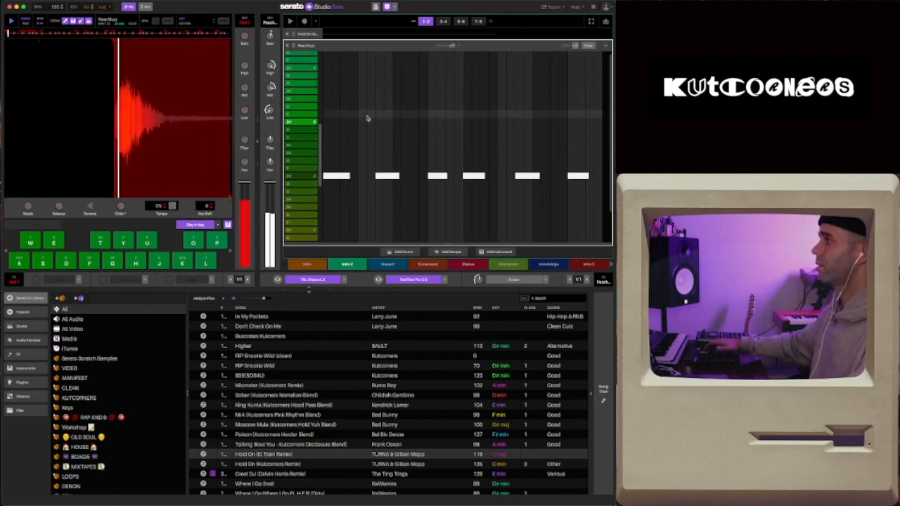
key(Tab)
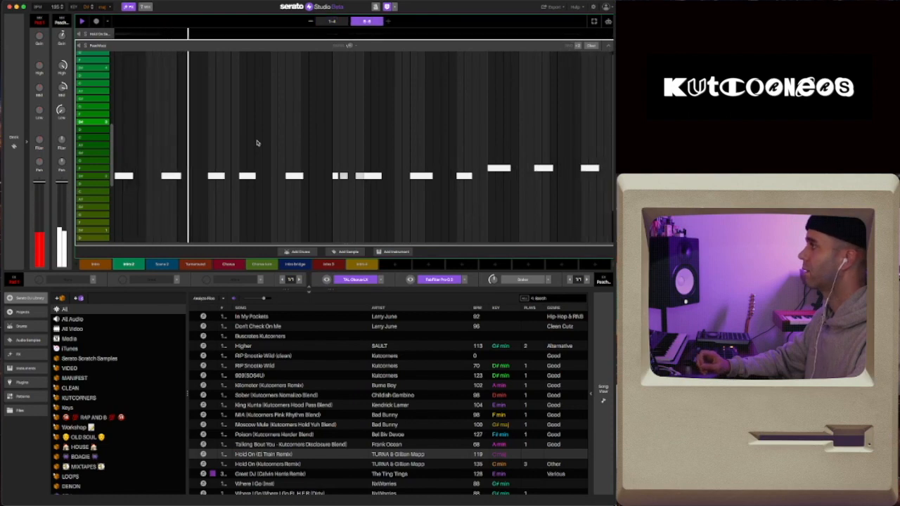
mouse_move(349, 46)
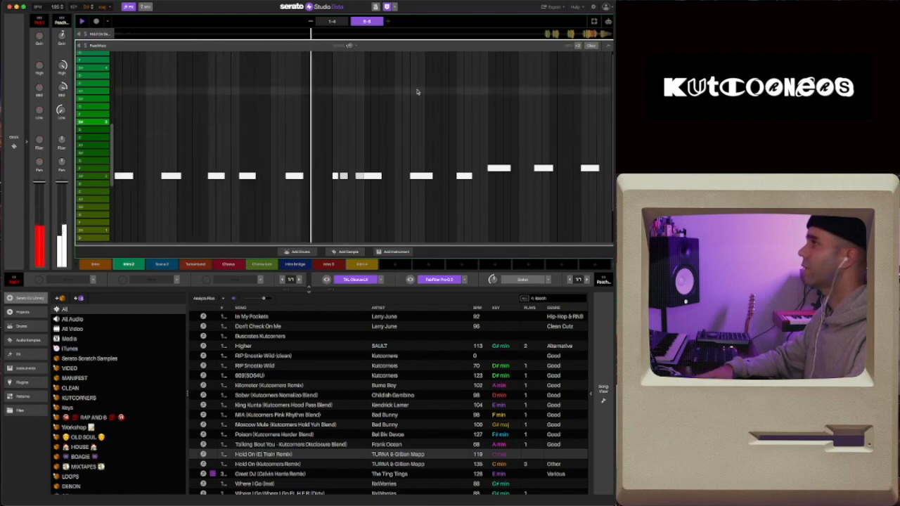
click(590, 45)
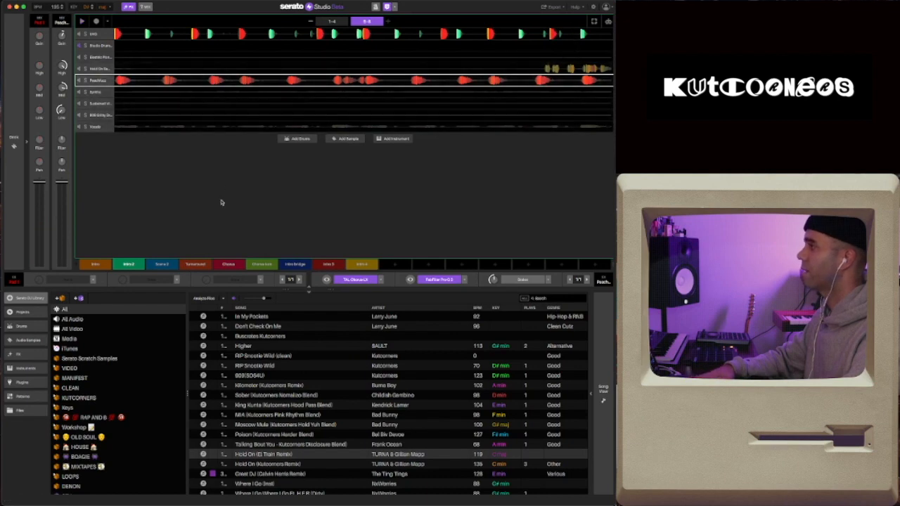
Step: Switch to Scene 2 and open its Electric Piano Parts pattern together with the deck's sample waveform
click(162, 265)
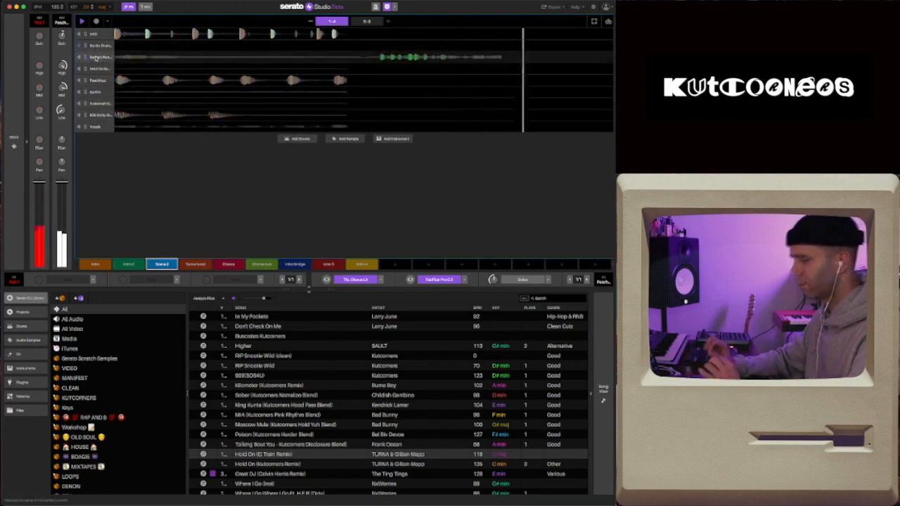
click(109, 58)
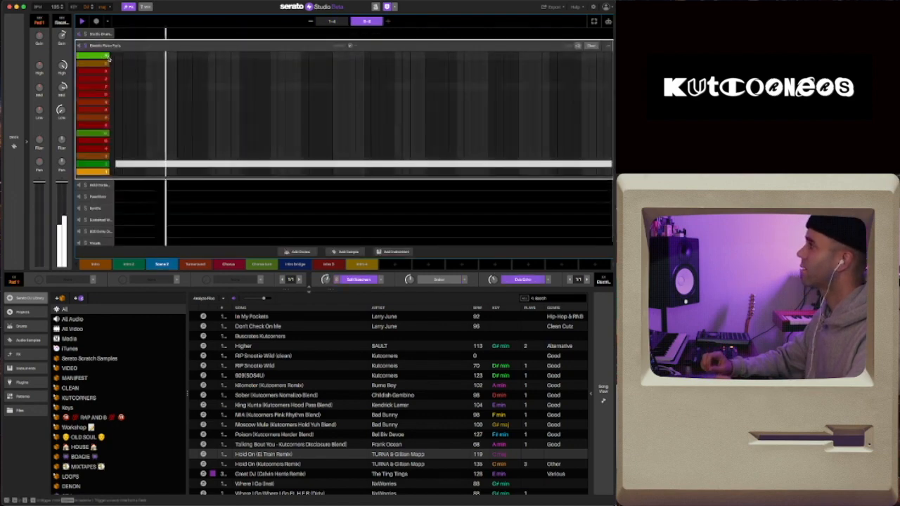
click(13, 143)
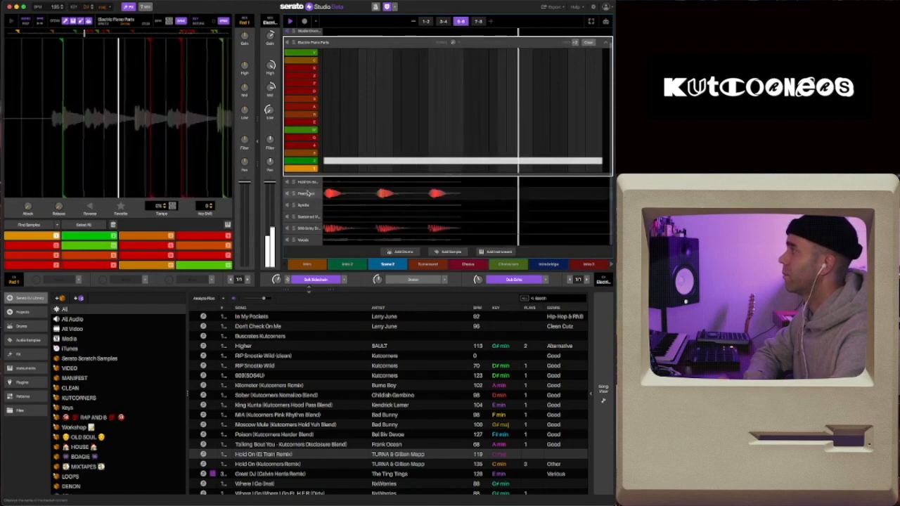
Step: Examine the 808 Gritty Drill Bass notes of Scene 2 in the widened sequencer and stop playback
click(307, 229)
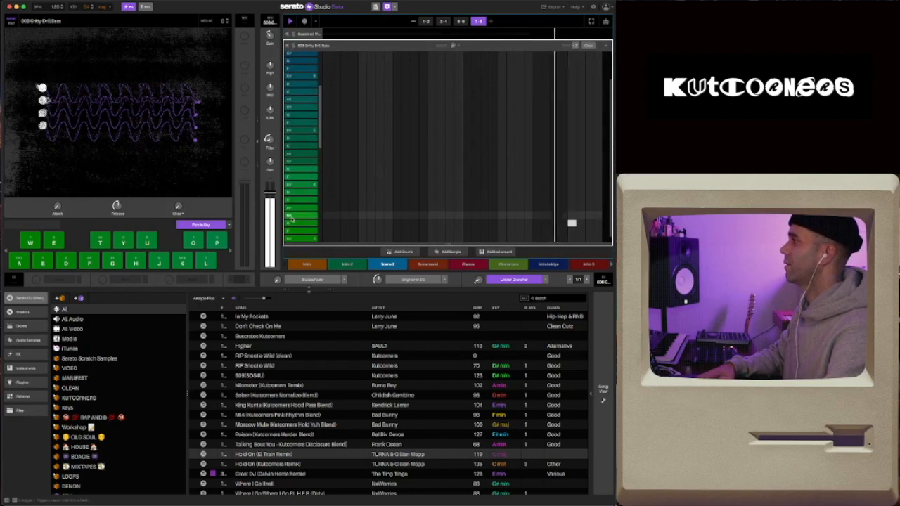
scroll(370, 206, down, 5)
scroll(370, 208, up, 2)
scroll(371, 208, up, 3)
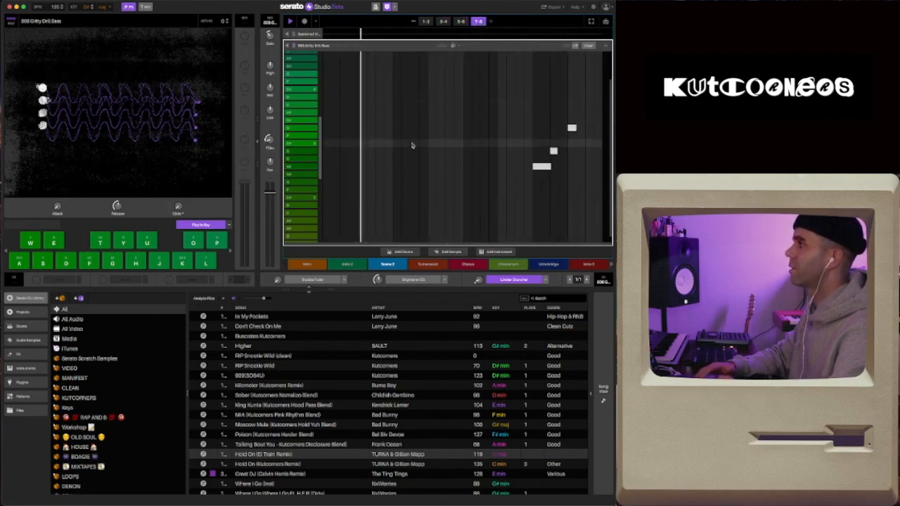
click(258, 143)
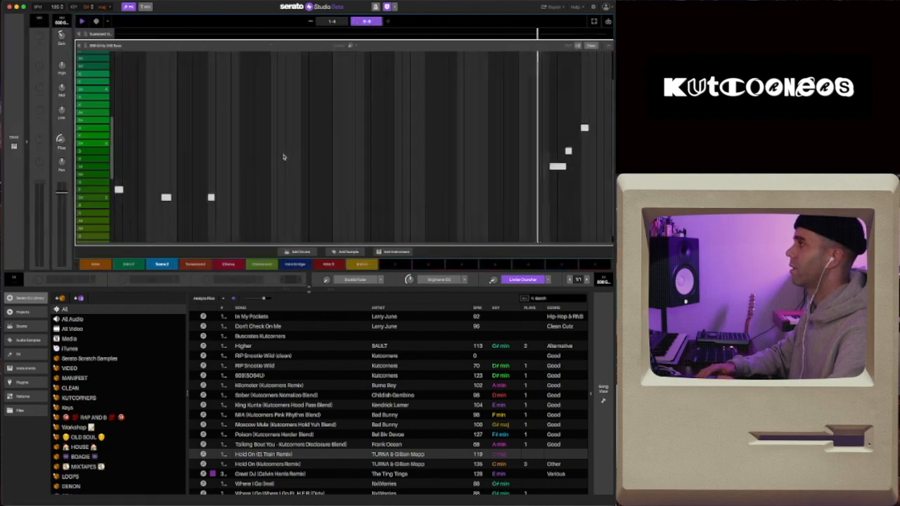
scroll(282, 158, up, 1)
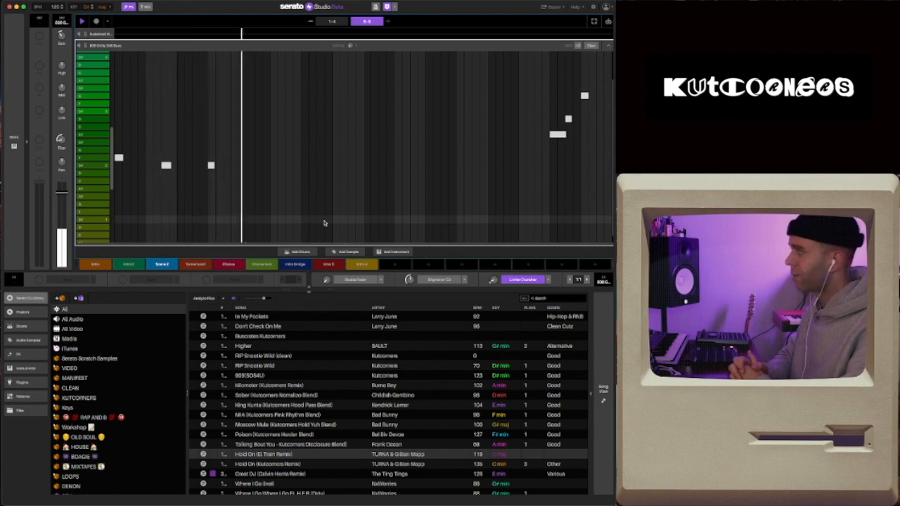
key(space)
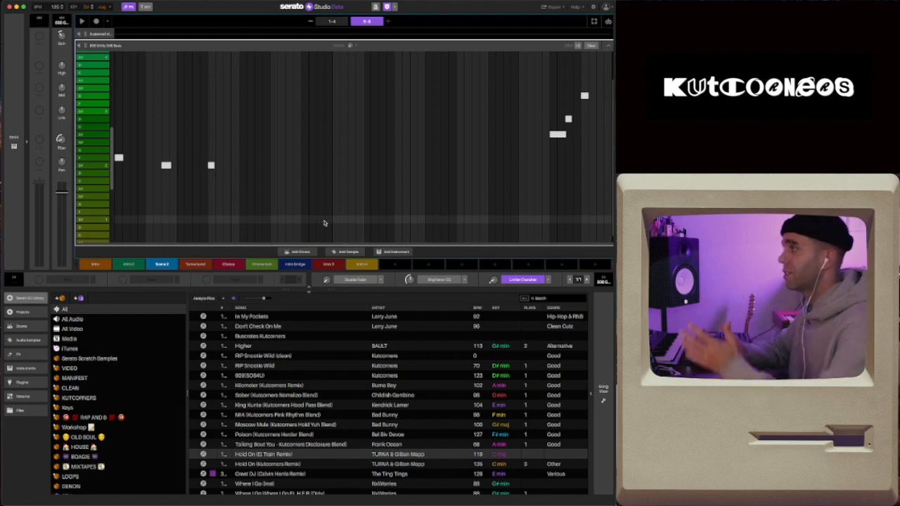
Step: Bring back the song timeline and play the Chorus scene with the Sustained Violin Section deck open
click(603, 385)
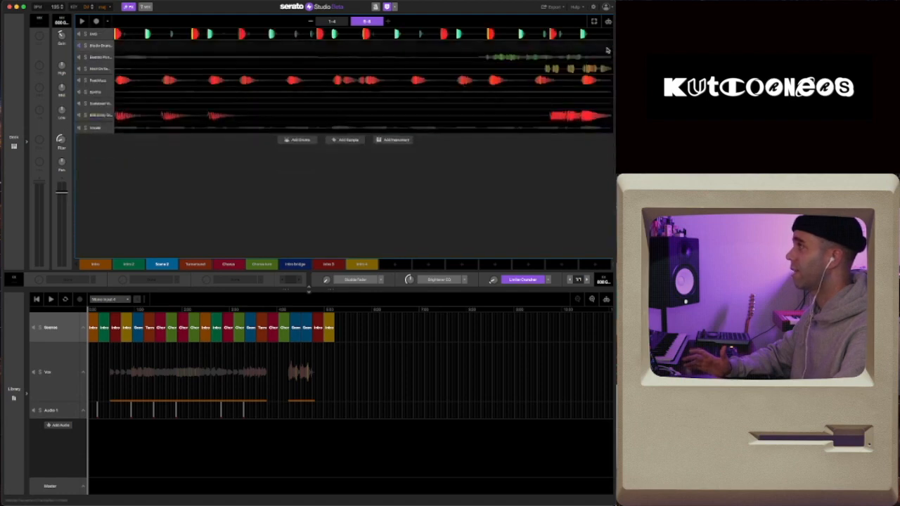
click(609, 46)
double_click(120, 104)
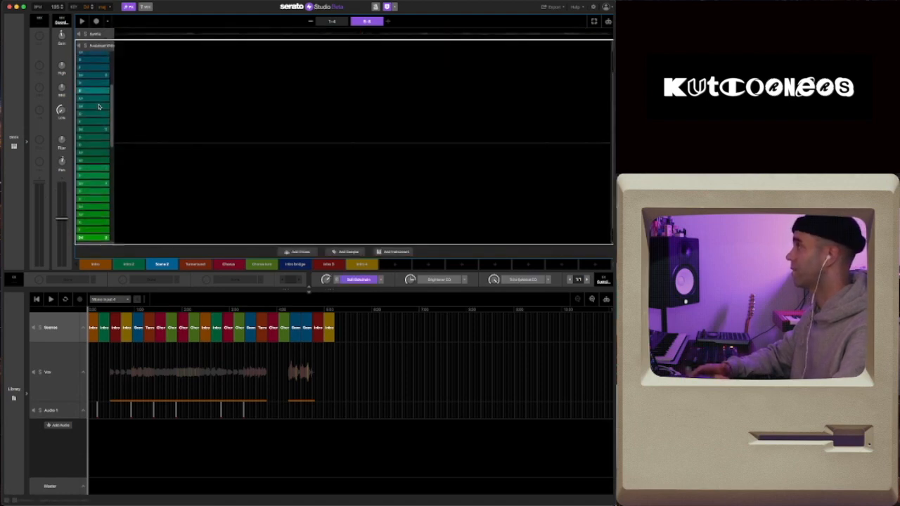
click(225, 263)
key(space)
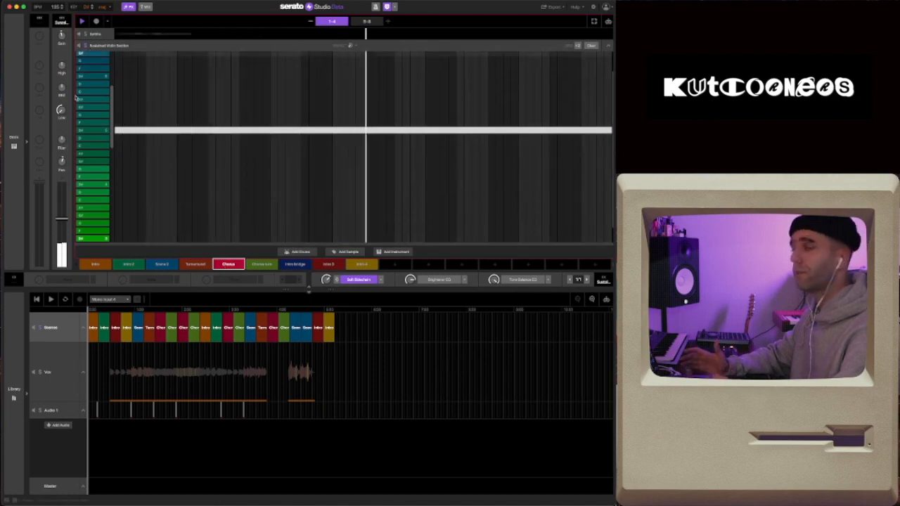
click(13, 146)
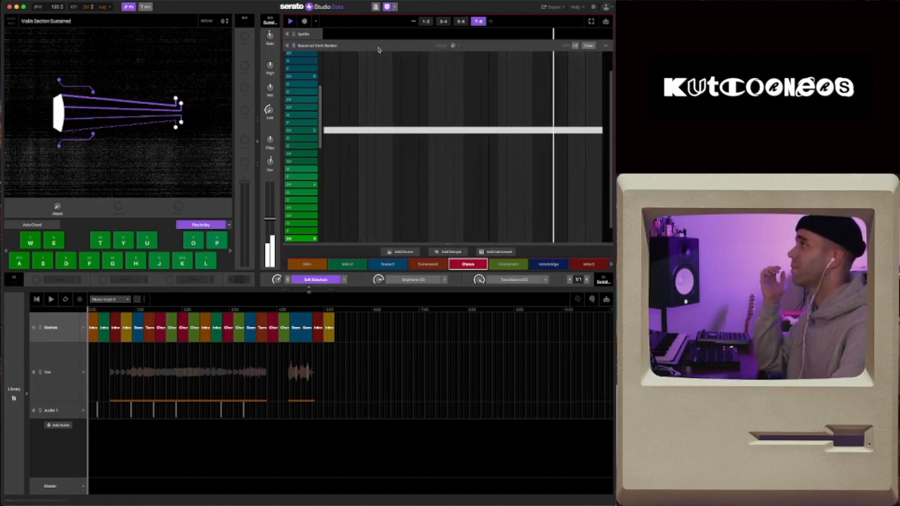
Step: Collapse the Sustained Violin Section pattern and enlarge the song timeline to show the scene names
click(336, 46)
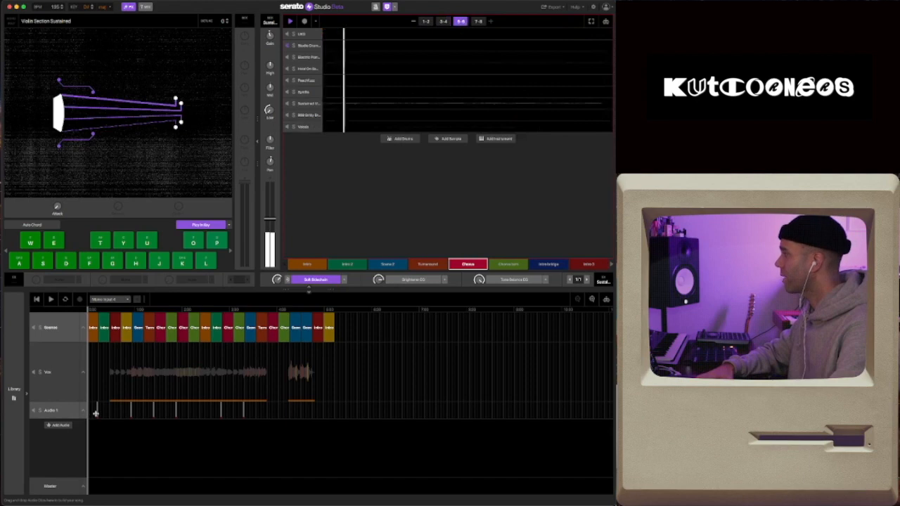
click(592, 301)
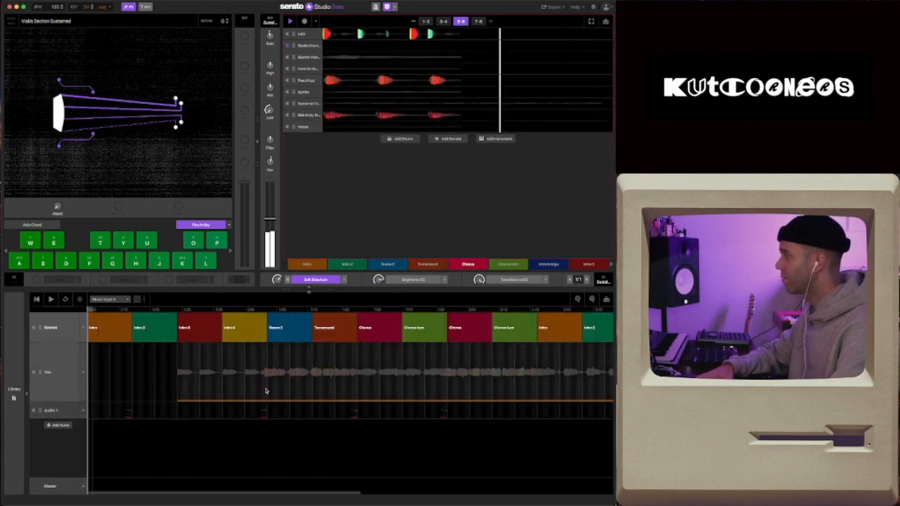
Step: Play the song from the Rev Cym clip on the Audio 1 track, view its waveform and return to the scenes
click(129, 411)
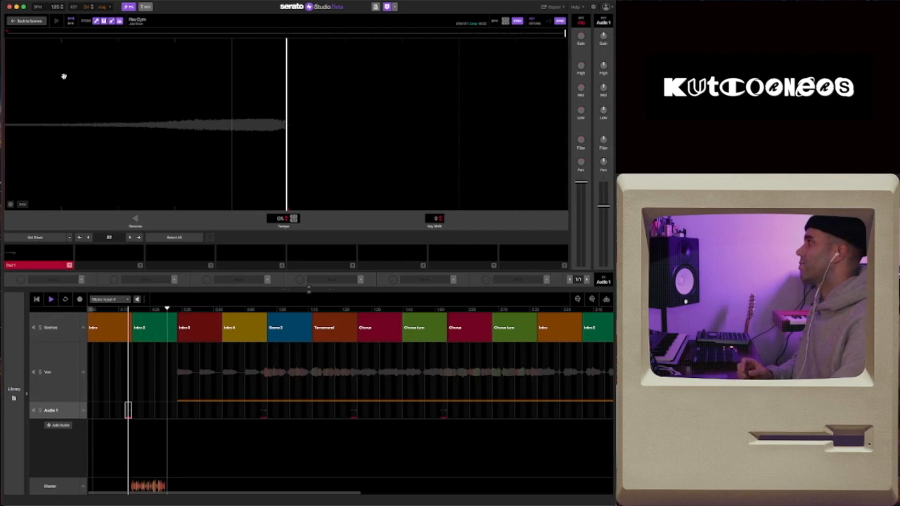
click(27, 21)
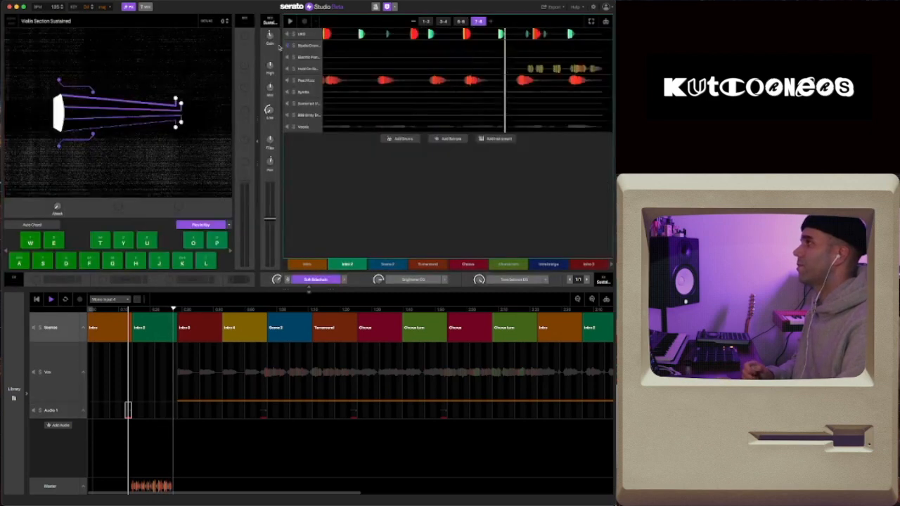
Step: Expand the UKG drum pattern during playback and zoom the song timeline out to show the whole arrangement
double_click(450, 38)
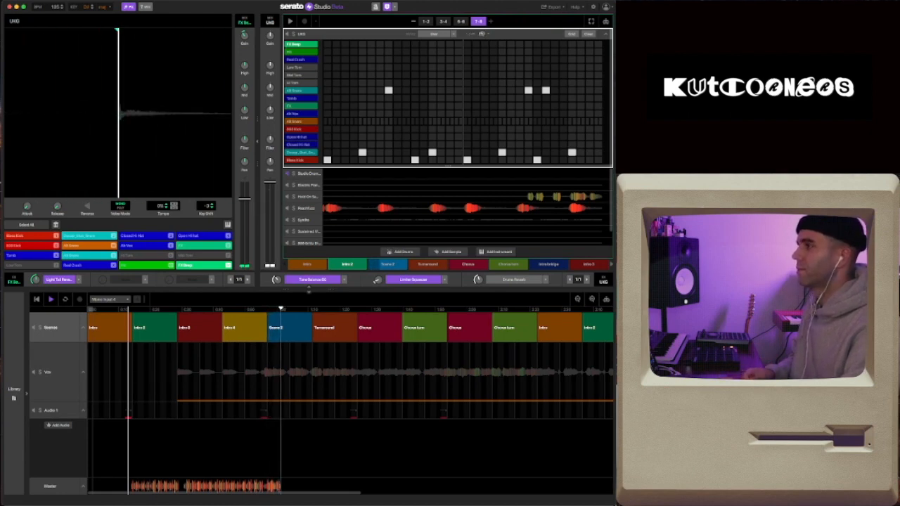
click(577, 299)
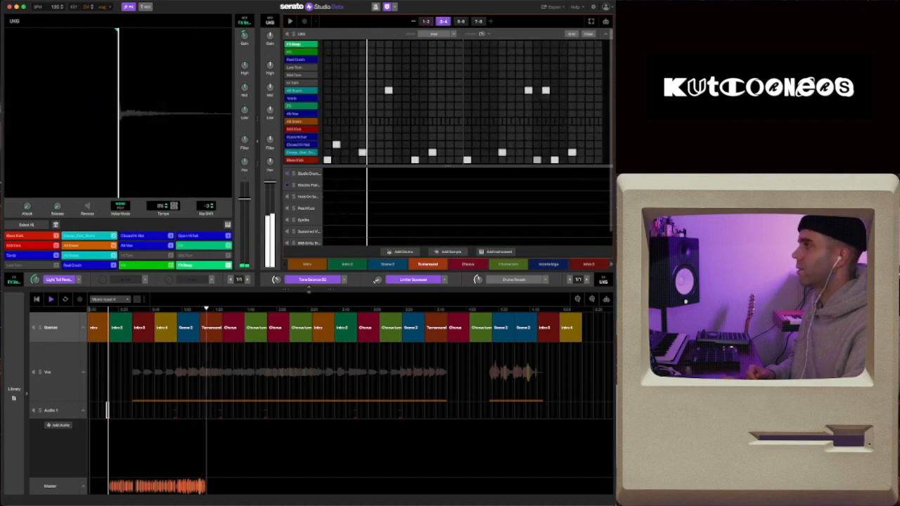
scroll(476, 195, down, 2)
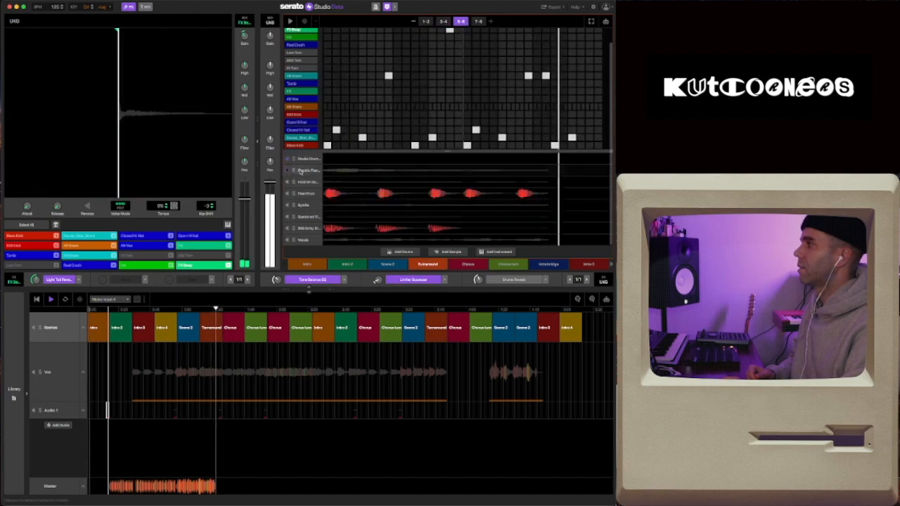
Step: Show the automation lanes in the song timeline and inspect the Master track's waveform and effects
click(606, 301)
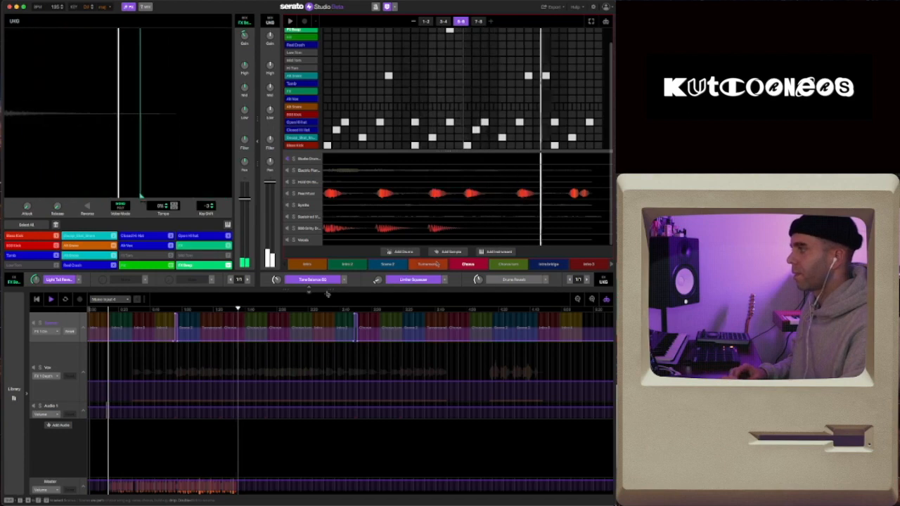
click(51, 483)
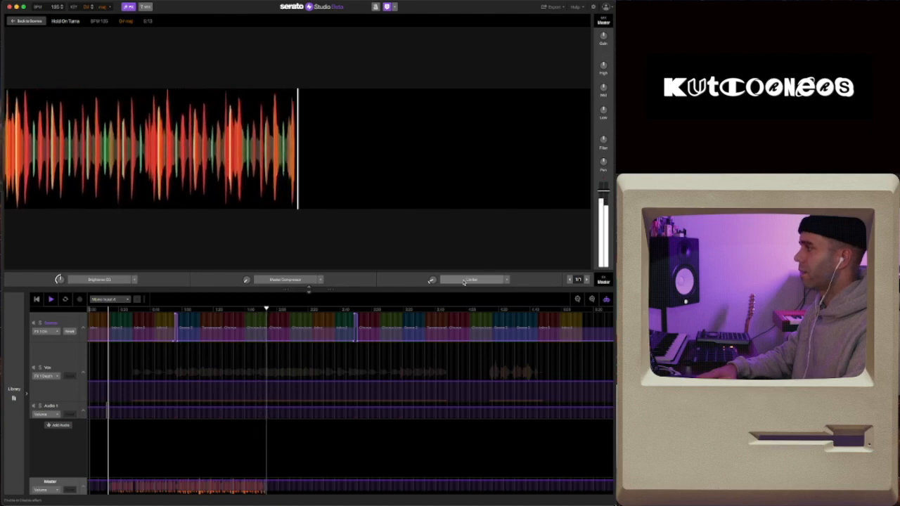
click(291, 324)
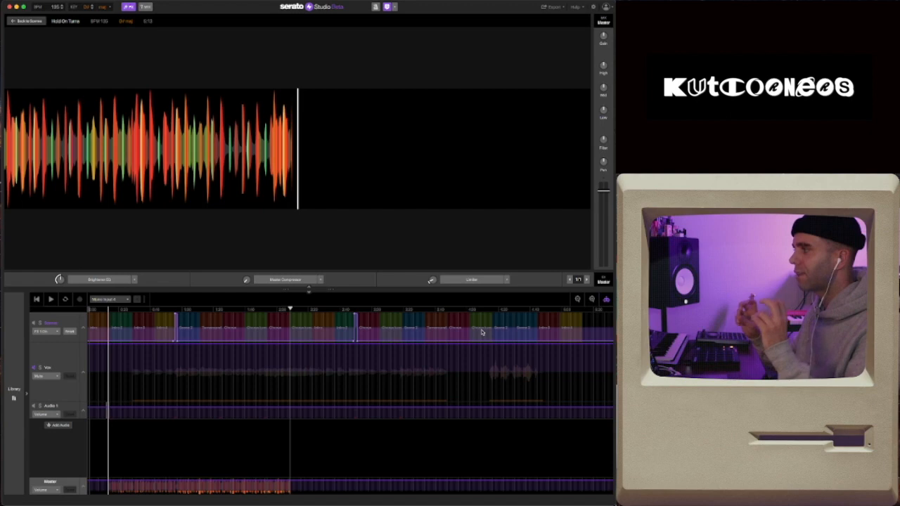
Step: Audition the arrangement from the second Chorus turn clip with automation hidden, and open the library's song list
click(301, 331)
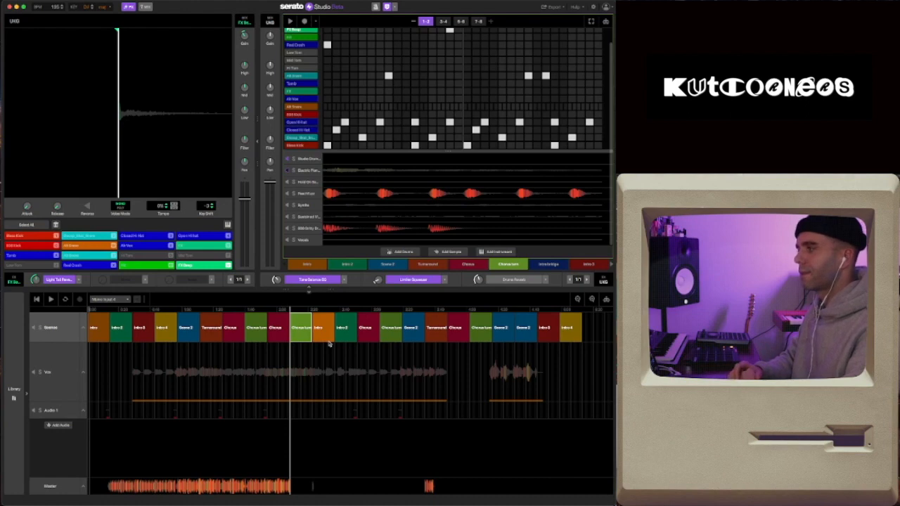
key(space)
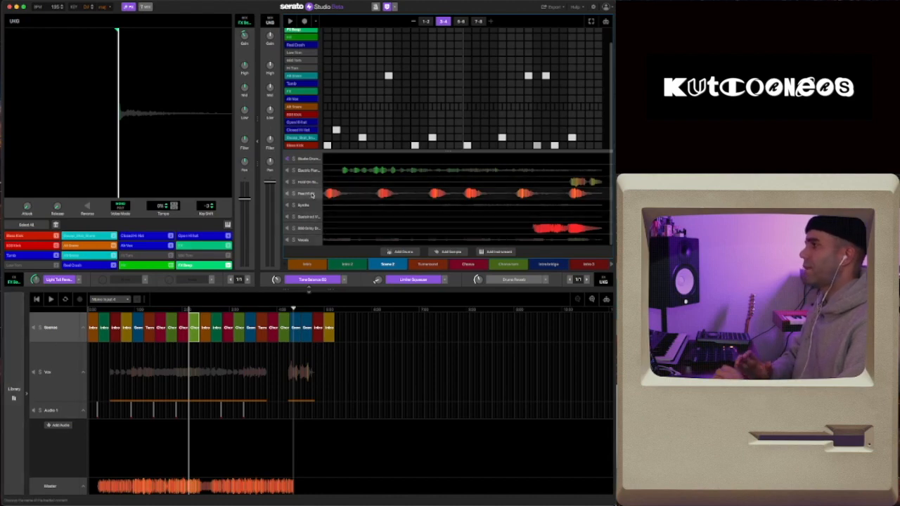
click(13, 394)
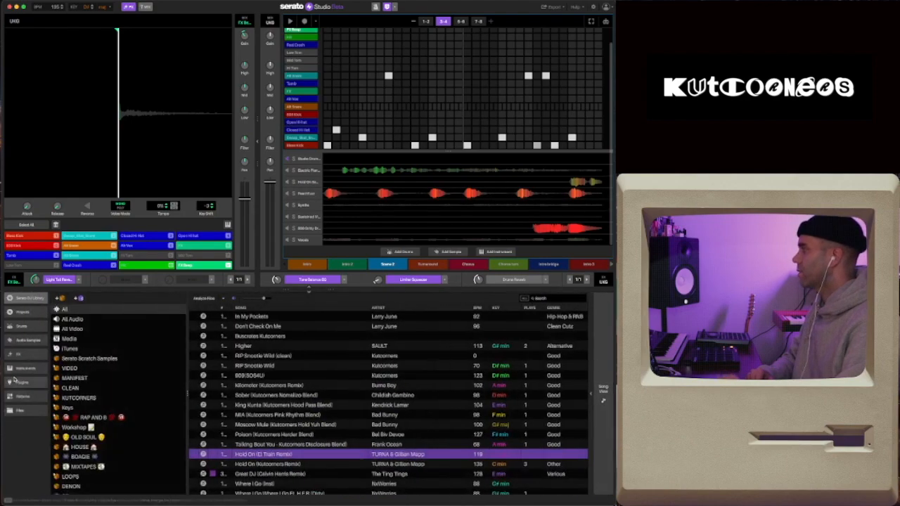